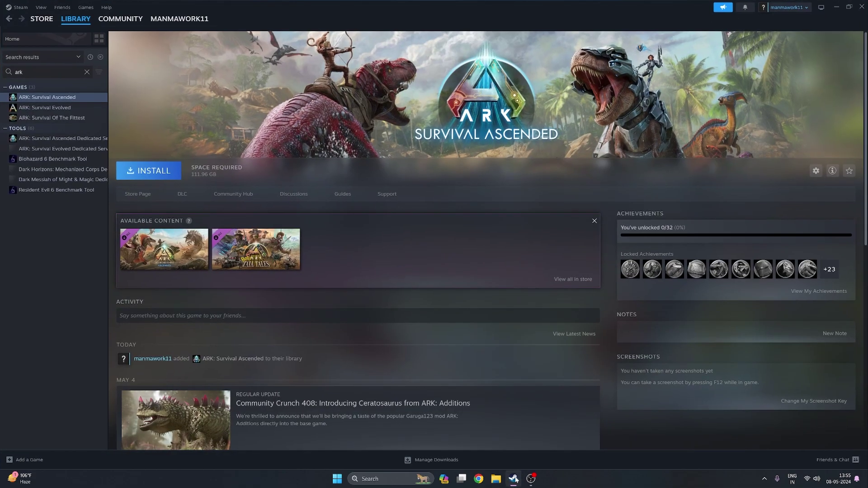
From the Steam library home, open the ARK: Survival Ascended game page
{"action": "left_click", "coordinate": [27, 39]}
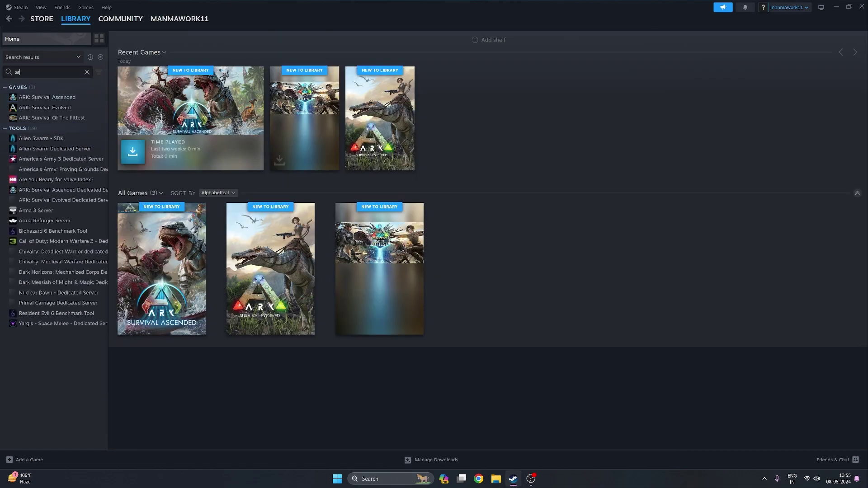
{"action": "left_click", "coordinate": [49, 99]}
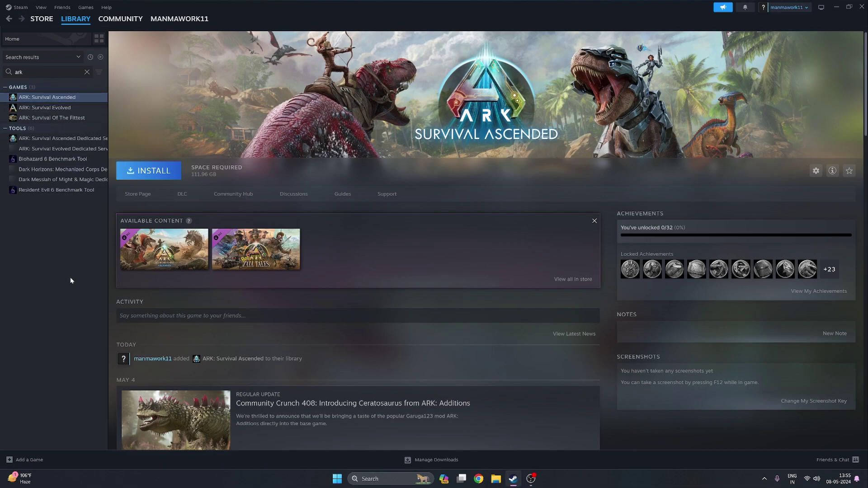
Open ARK's store page and read down to the system requirements: 16 GB RAM, 70 GB storage
{"action": "left_click", "coordinate": [138, 194]}
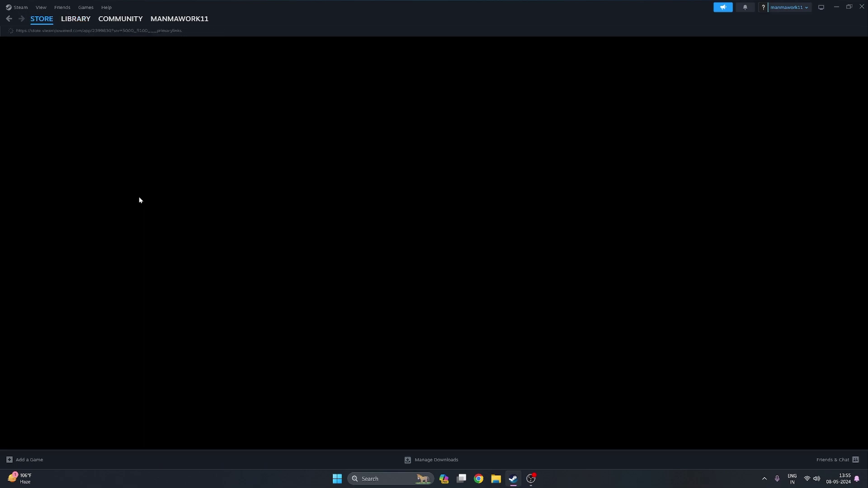
{"action": "scroll", "coordinate": [155, 294], "scroll_direction": "down", "scroll_amount": 3}
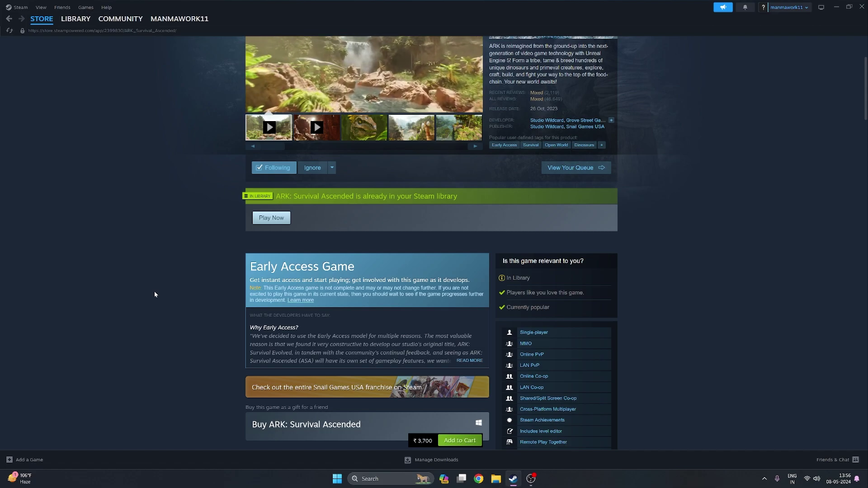
{"action": "scroll", "coordinate": [154, 294], "scroll_direction": "up", "scroll_amount": 3}
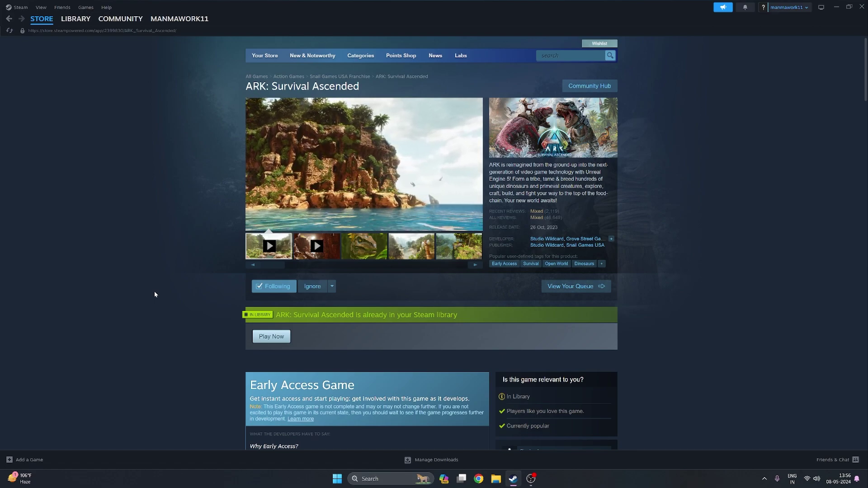
{"action": "scroll", "coordinate": [155, 292], "scroll_direction": "down", "scroll_amount": 1}
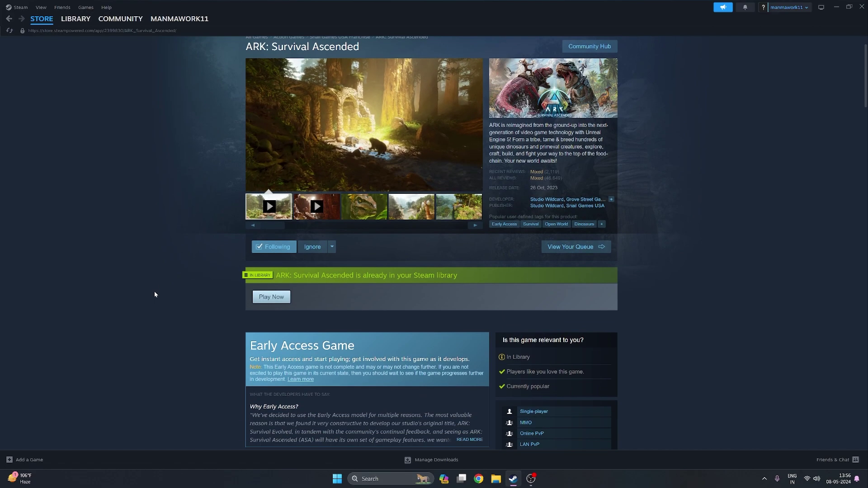
{"action": "scroll", "coordinate": [154, 294], "scroll_direction": "down", "scroll_amount": 3}
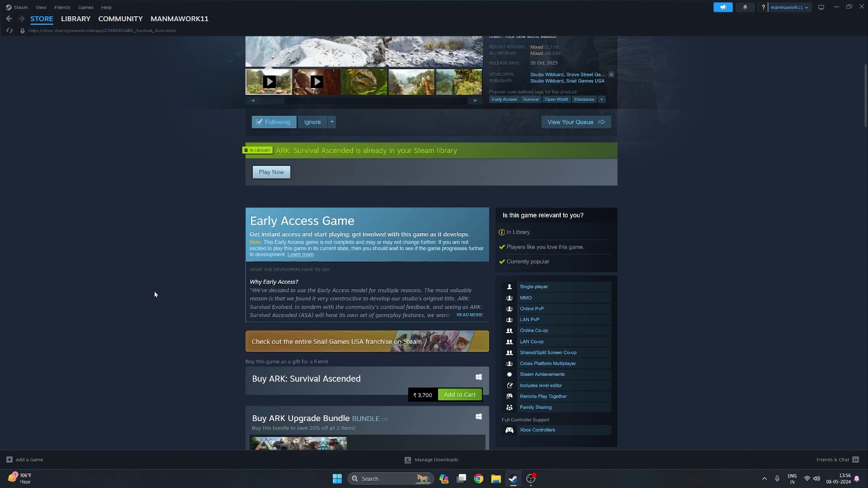
{"action": "scroll", "coordinate": [154, 295], "scroll_direction": "down", "scroll_amount": 2}
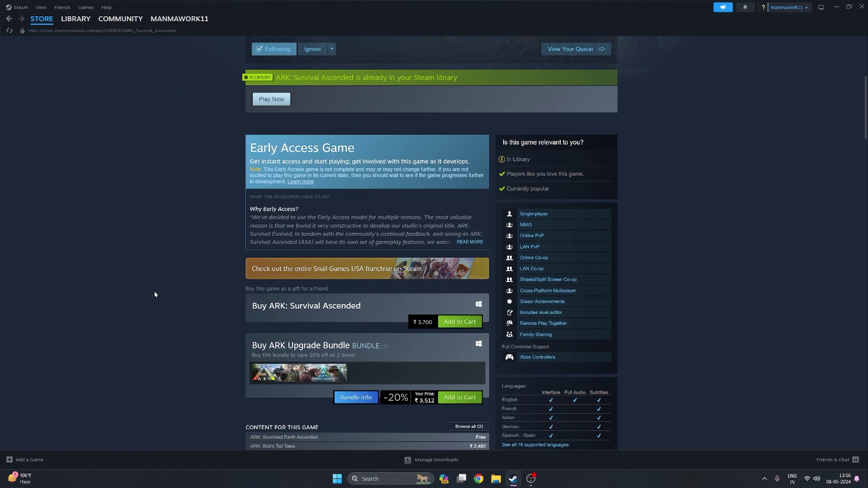
{"action": "scroll", "coordinate": [154, 294], "scroll_direction": "down", "scroll_amount": 3}
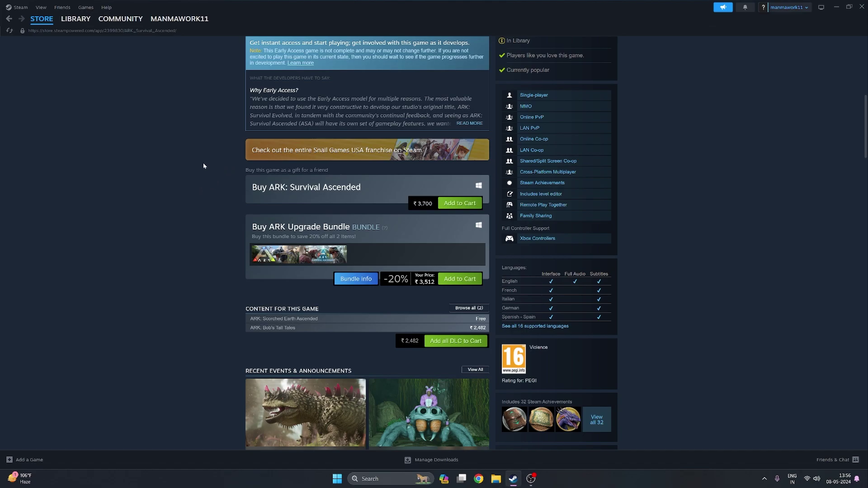
{"action": "scroll", "coordinate": [218, 154], "scroll_direction": "down", "scroll_amount": 7}
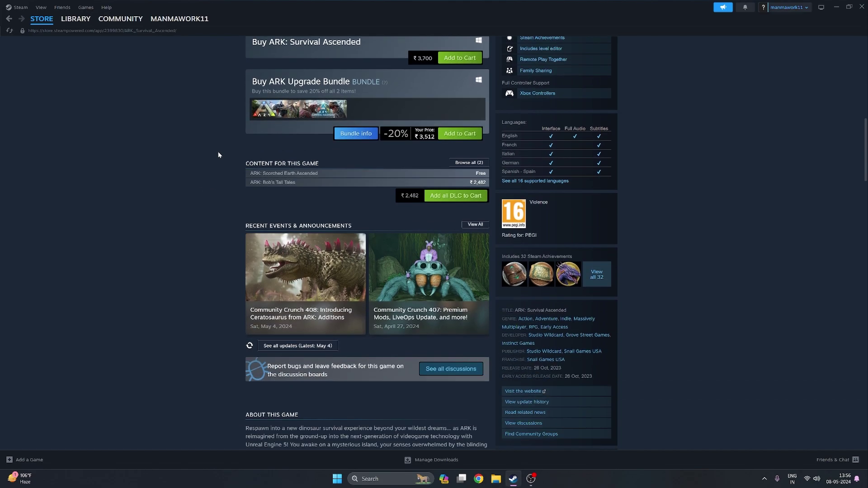
{"action": "scroll", "coordinate": [219, 154], "scroll_direction": "down", "scroll_amount": 2}
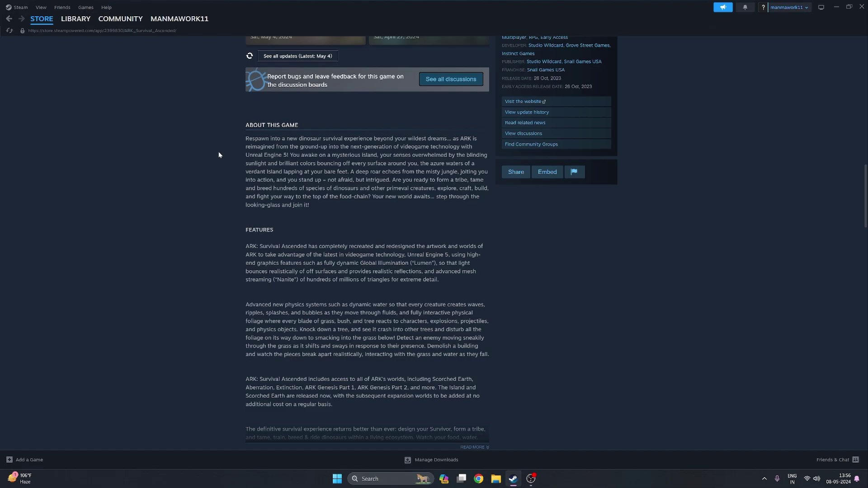
{"action": "scroll", "coordinate": [218, 155], "scroll_direction": "down", "scroll_amount": 1}
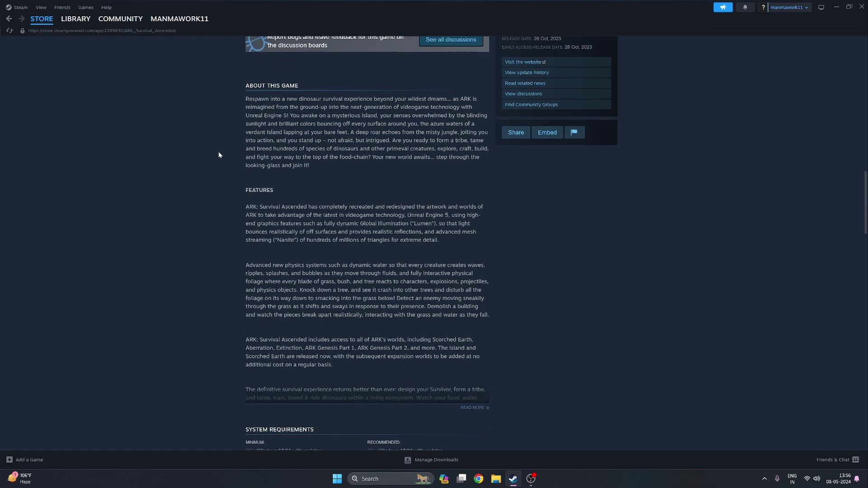
{"action": "scroll", "coordinate": [218, 155], "scroll_direction": "down", "scroll_amount": 6}
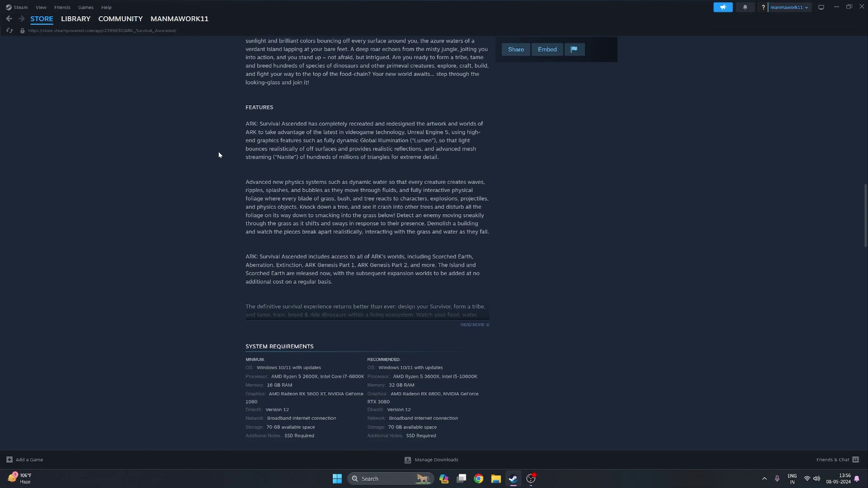
{"action": "left_click_drag", "start_coordinate": [215, 145], "coordinate": [500, 250]}
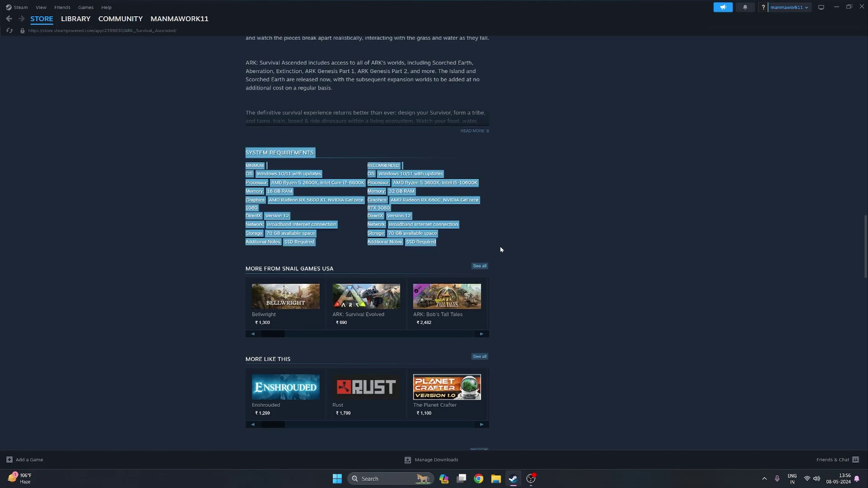
{"action": "left_click", "coordinate": [538, 219]}
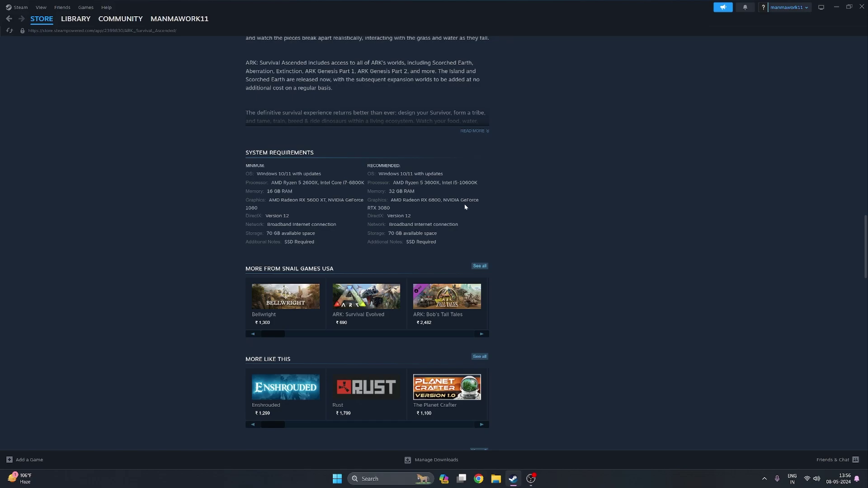
{"action": "left_click_drag", "start_coordinate": [449, 200], "coordinate": [485, 202]}
{"action": "left_click", "coordinate": [523, 224]}
{"action": "scroll", "coordinate": [221, 193], "scroll_direction": "down", "scroll_amount": 1}
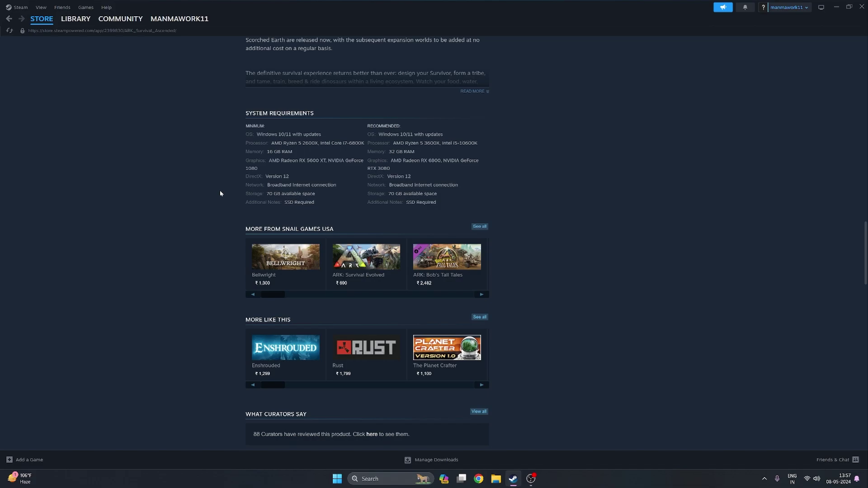
{"action": "scroll", "coordinate": [220, 193], "scroll_direction": "down", "scroll_amount": 2}
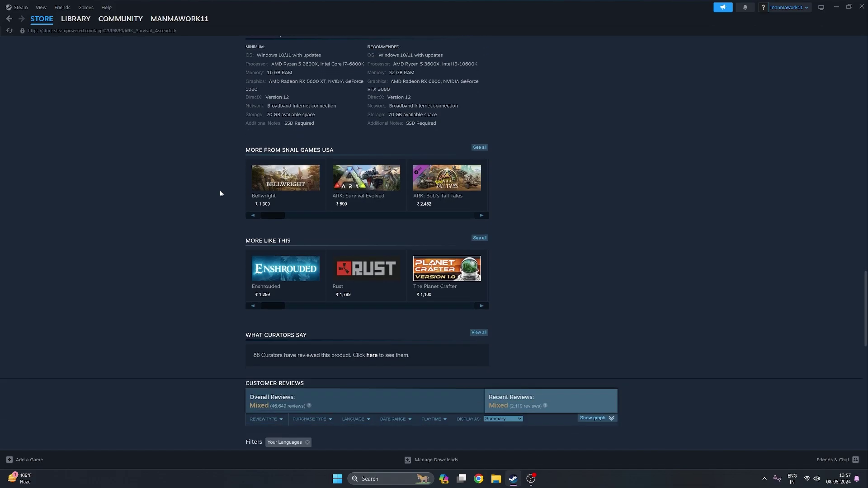
{"action": "scroll", "coordinate": [220, 193], "scroll_direction": "up", "scroll_amount": 20}
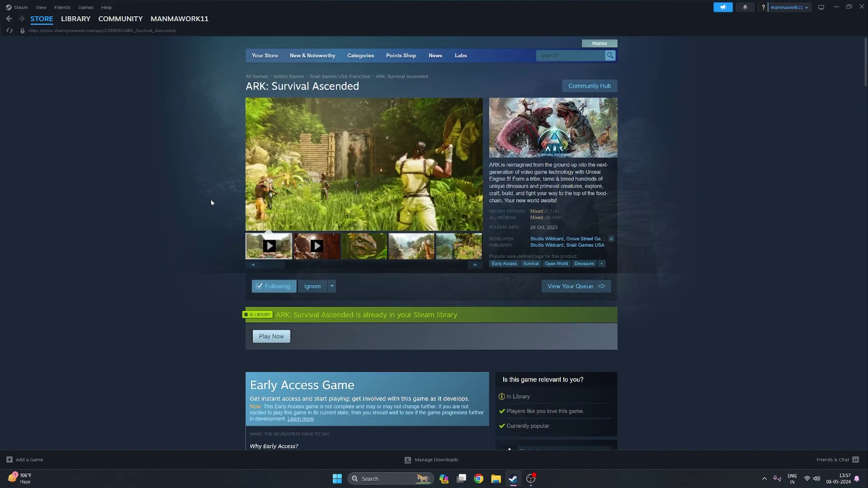
{"action": "left_click", "coordinate": [76, 19]}
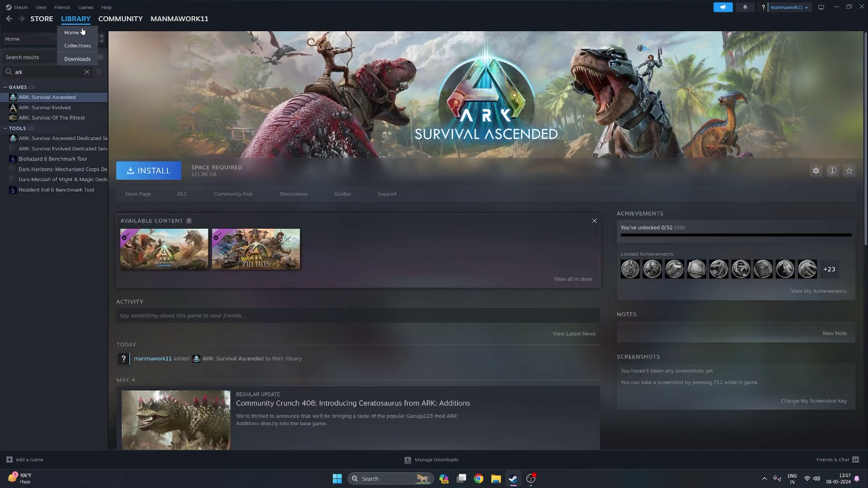
Check Local Drive (C:) in storage settings, finding only 9.6 GB free, then close settings
{"action": "left_click", "coordinate": [156, 173]}
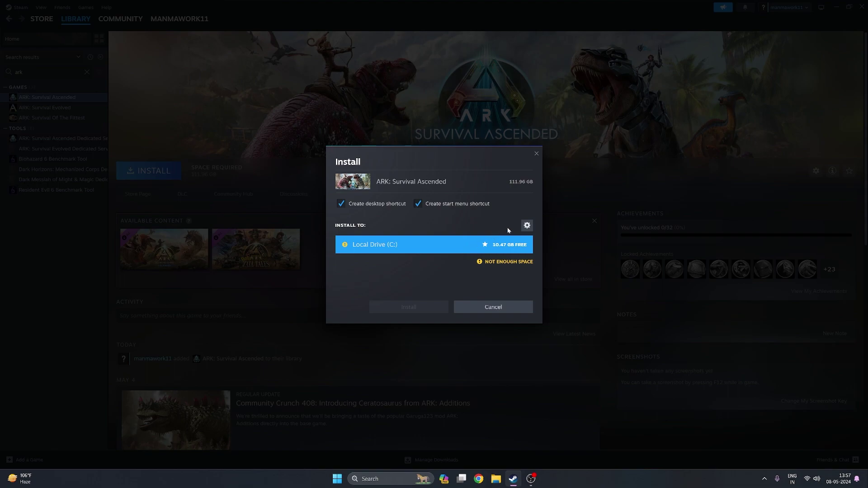
{"action": "left_click", "coordinate": [529, 226]}
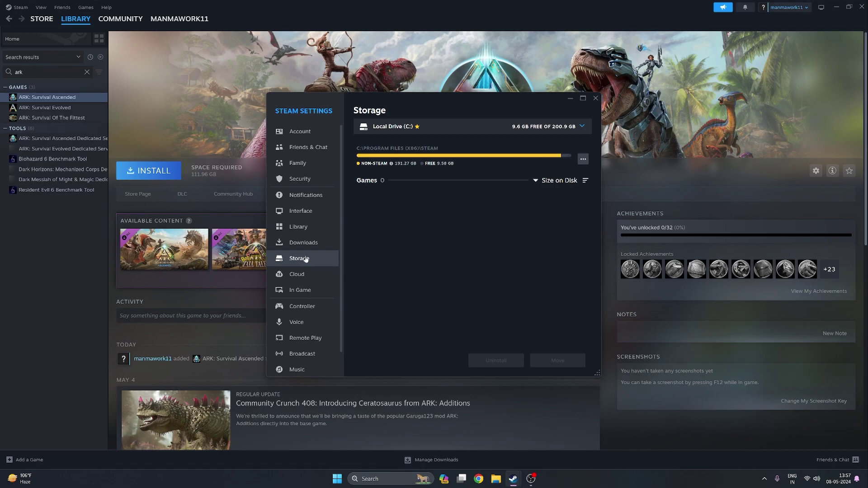
{"action": "left_click", "coordinate": [494, 128]}
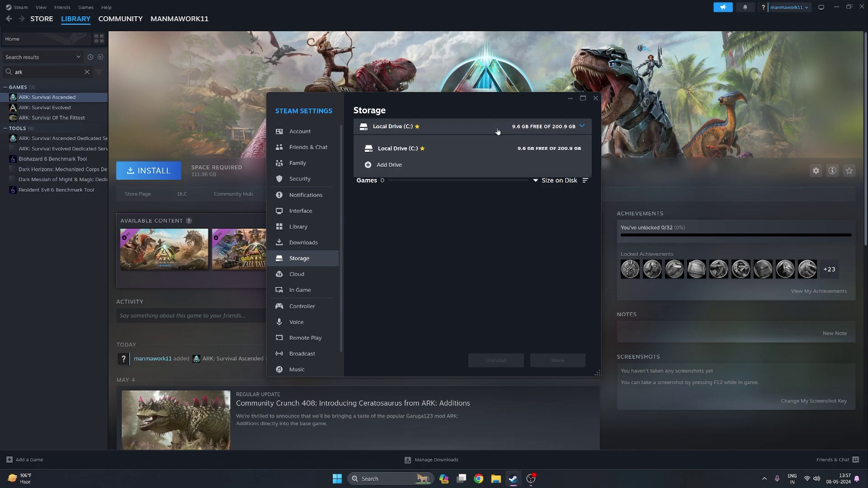
{"action": "left_click", "coordinate": [400, 149]}
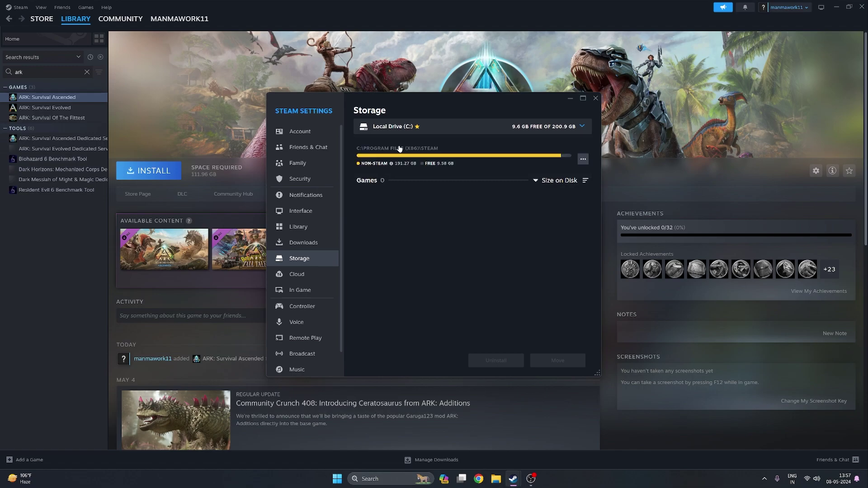
{"action": "left_click", "coordinate": [595, 98]}
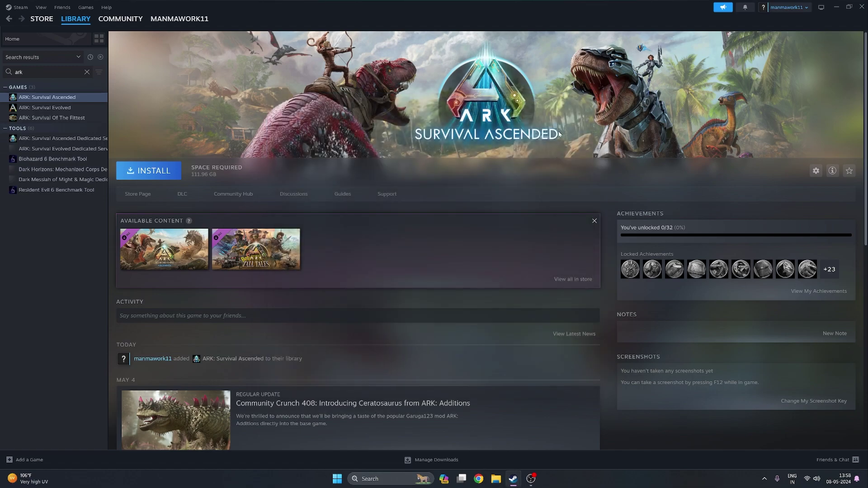
Install ARK: Survival Ascended to New Volume (P:) and let the 13.6 GB download finish
{"action": "left_click", "coordinate": [153, 174]}
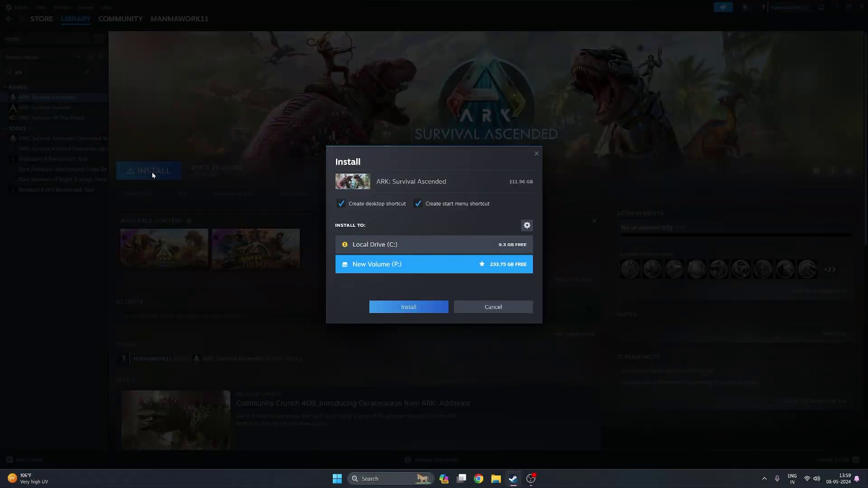
{"action": "left_click", "coordinate": [412, 307]}
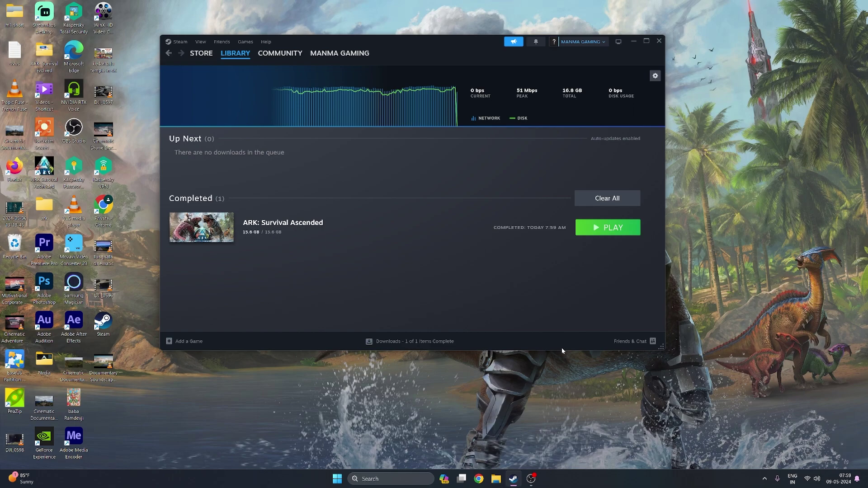
Launch ARK with the standard 'Play ARK: Survival Ascended' option instead of the no-anticheat one
{"action": "left_click", "coordinate": [604, 229]}
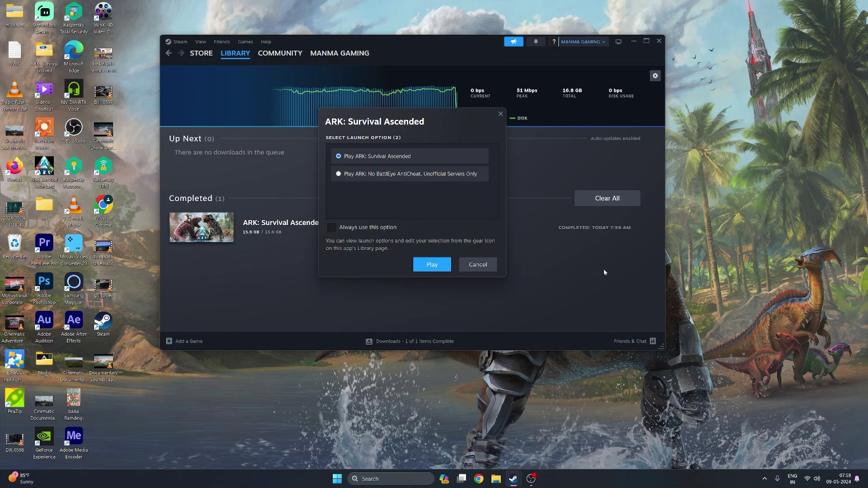
{"action": "left_click", "coordinate": [420, 266]}
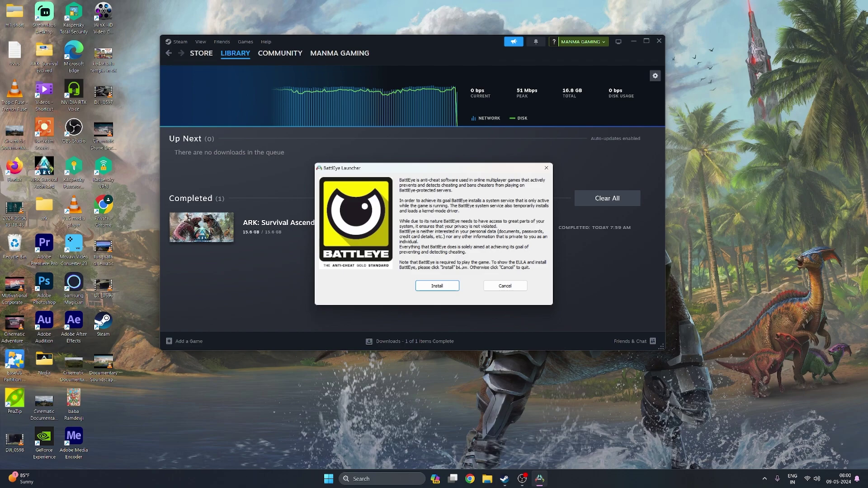
Install the BattlEye anti-cheat service, accepting its EULA and data-processing notice
{"action": "left_click", "coordinate": [450, 285]}
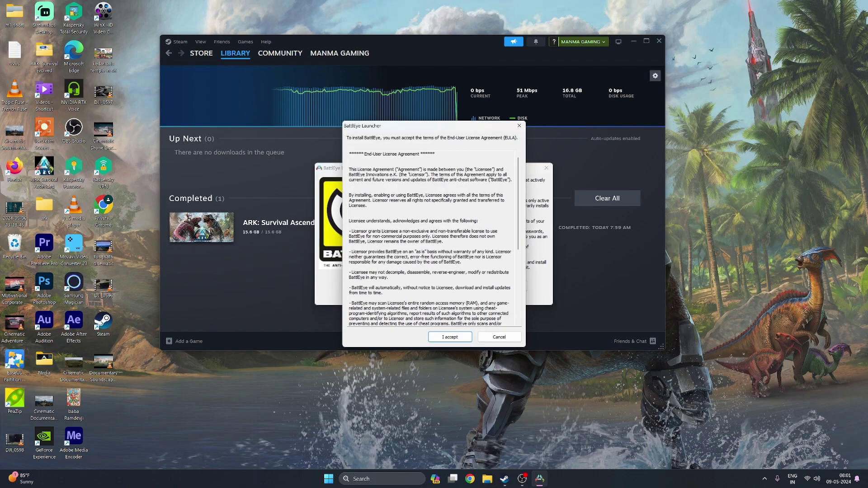
{"action": "scroll", "coordinate": [432, 237], "scroll_direction": "down", "scroll_amount": 8}
{"action": "left_click", "coordinate": [458, 336]}
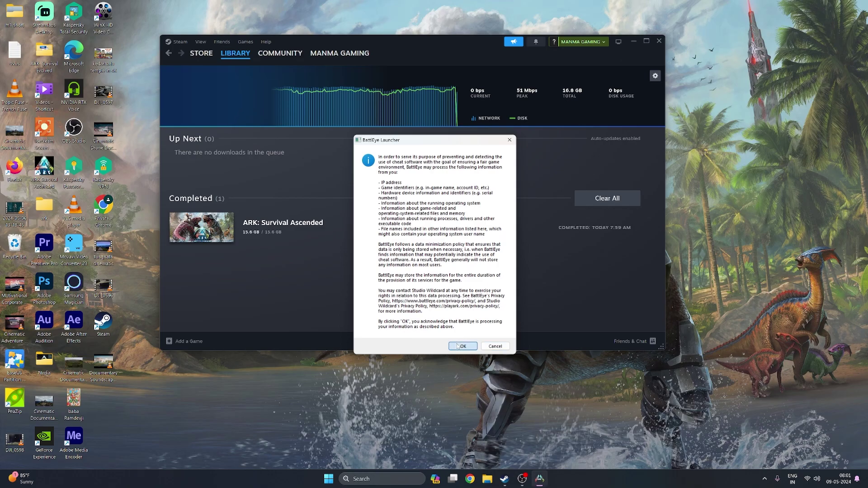
{"action": "left_click", "coordinate": [457, 346]}
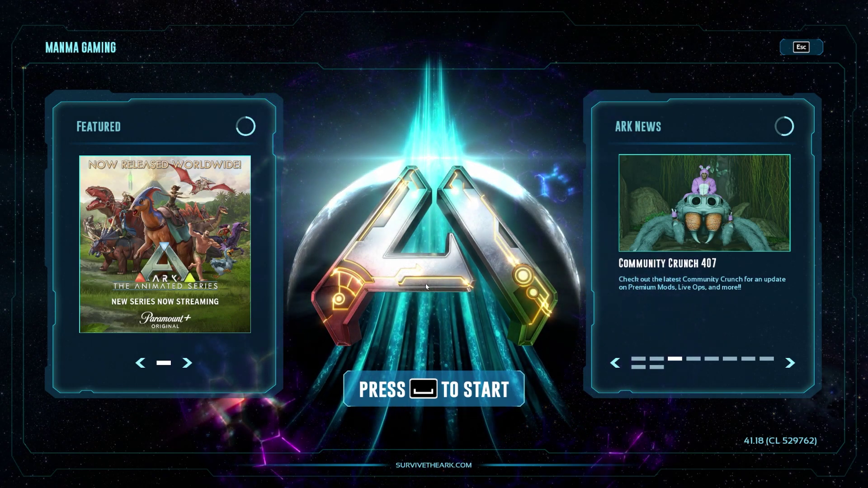
Get past the title screen and open the Join Game server browser
{"action": "left_click", "coordinate": [430, 377]}
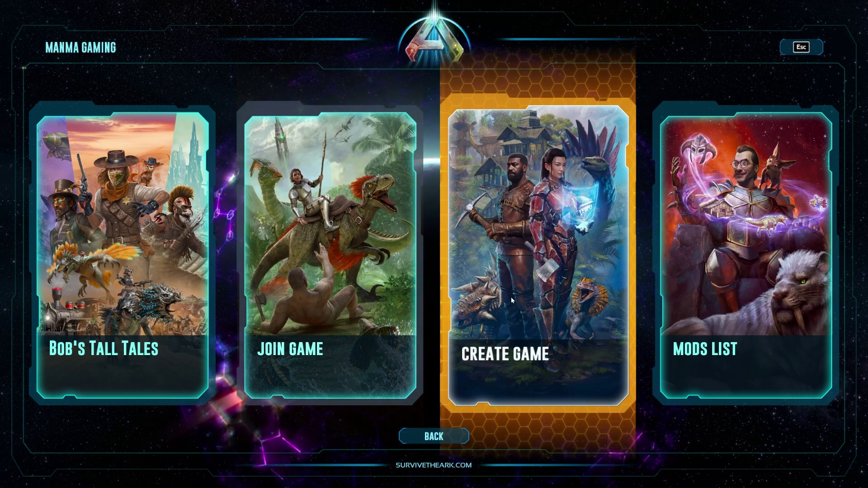
{"action": "left_click", "coordinate": [382, 297]}
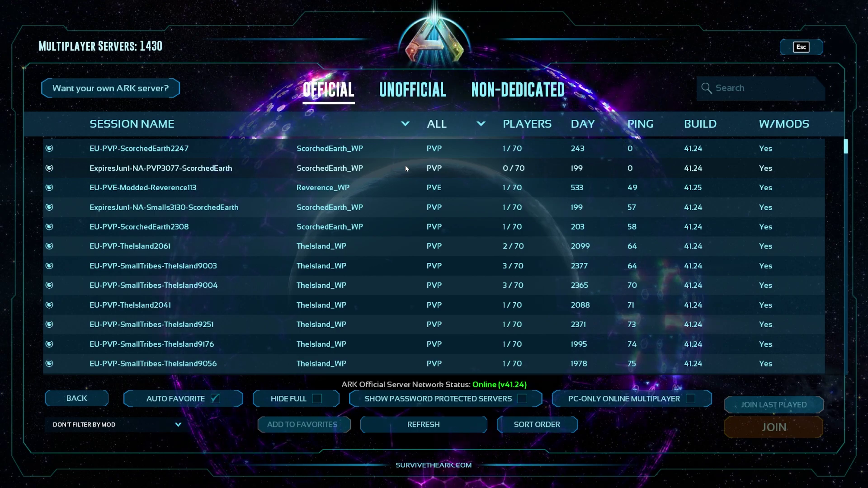
Try joining EU-PVE-Modded-Reverence113 and agree to the user-generated content terms
{"action": "left_click", "coordinate": [406, 193]}
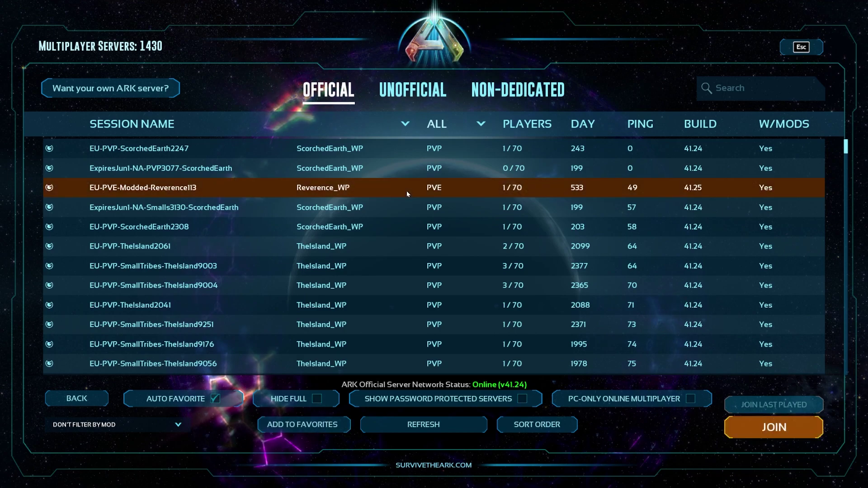
{"action": "left_click", "coordinate": [757, 424]}
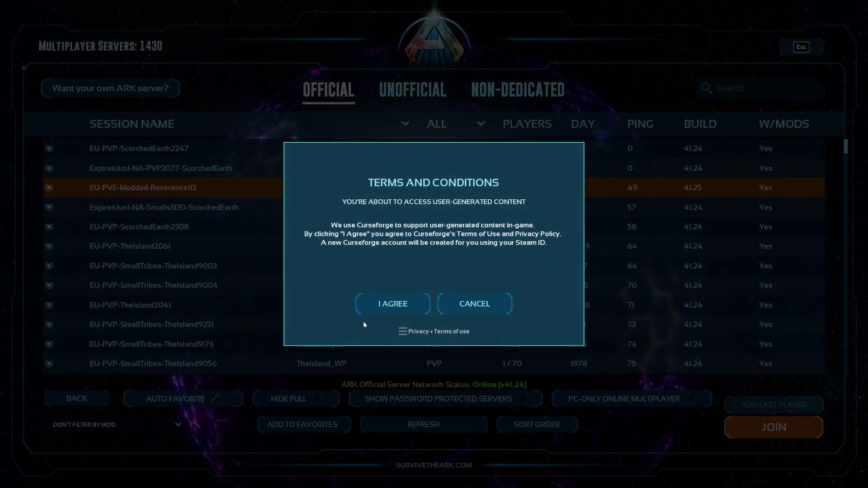
{"action": "left_click", "coordinate": [384, 304]}
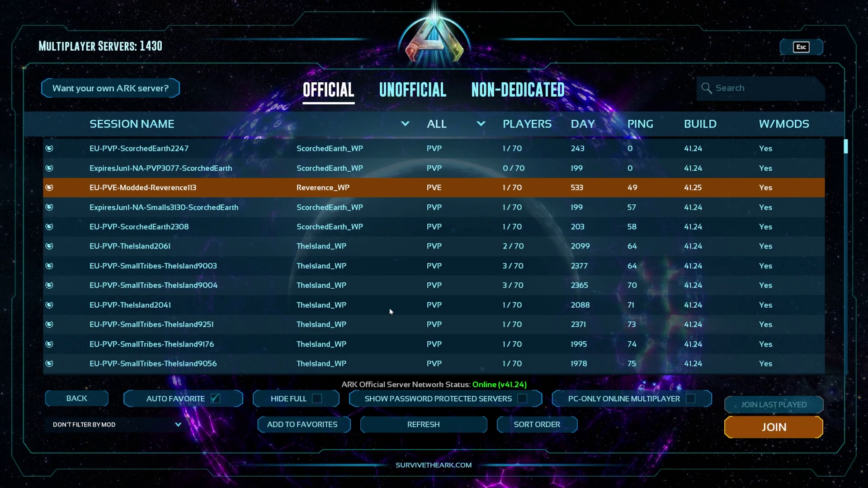
Select server EU-PVP-ScorchedEarth2265 and request to join it
{"action": "scroll", "coordinate": [264, 340], "scroll_direction": "down", "scroll_amount": 5}
{"action": "left_click", "coordinate": [263, 340]}
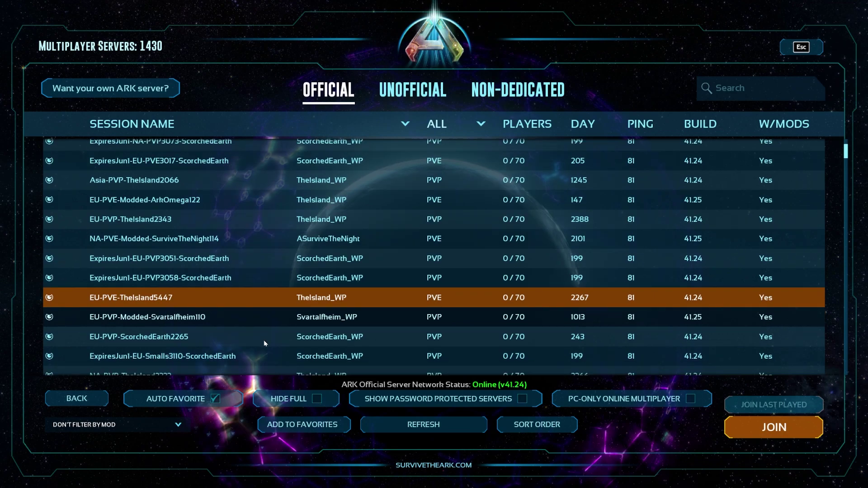
{"action": "scroll", "coordinate": [264, 341], "scroll_direction": "down", "scroll_amount": 1}
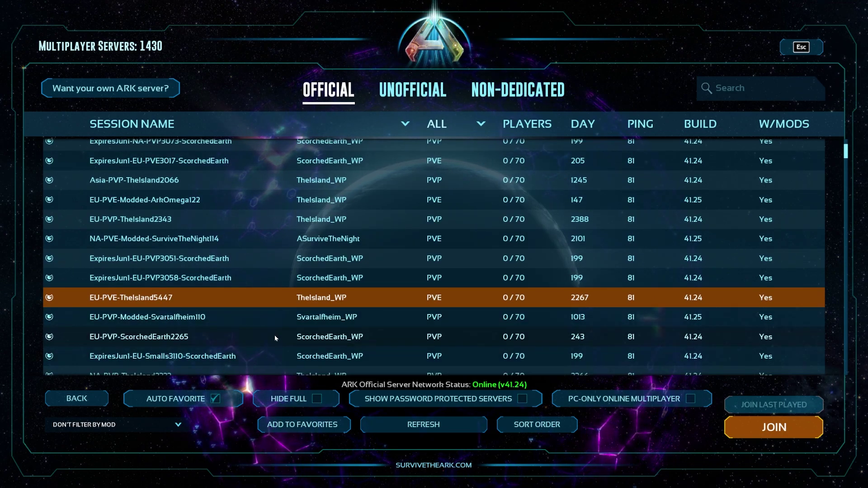
{"action": "left_click", "coordinate": [275, 336]}
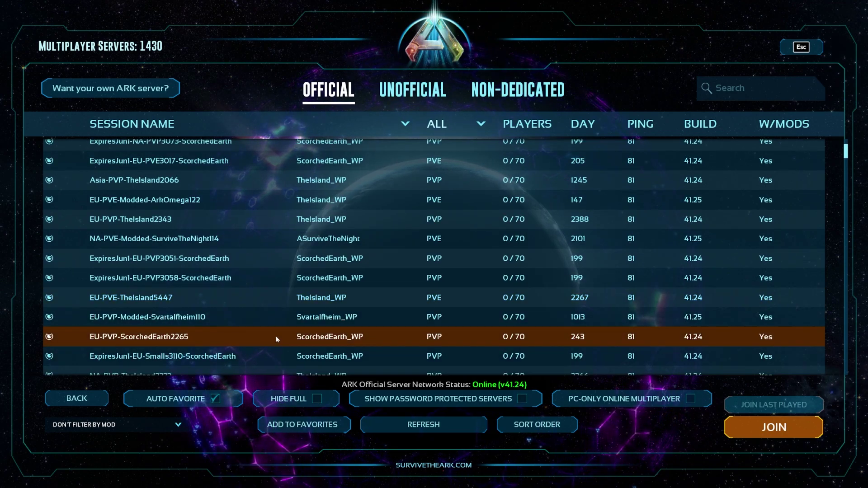
{"action": "left_click", "coordinate": [775, 434]}
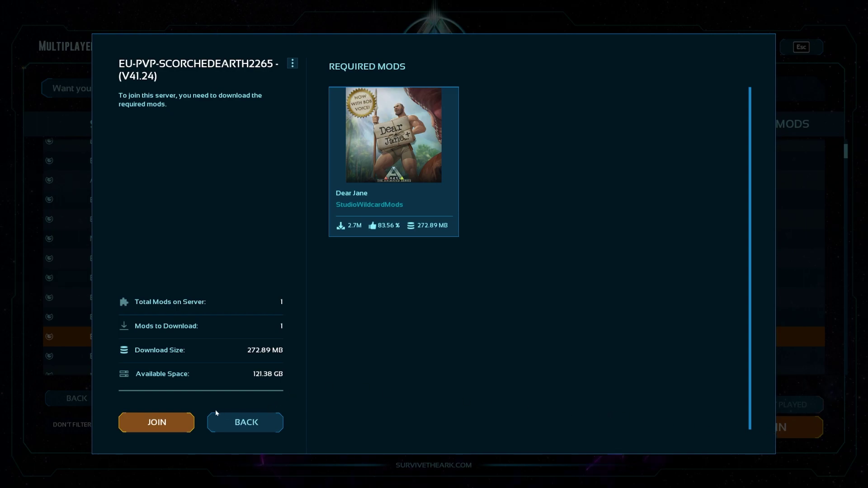
Download the 272.89 MB Dear Jane mod and connect to EU-PVP-ScorchedEarth2265
{"action": "left_click", "coordinate": [186, 422]}
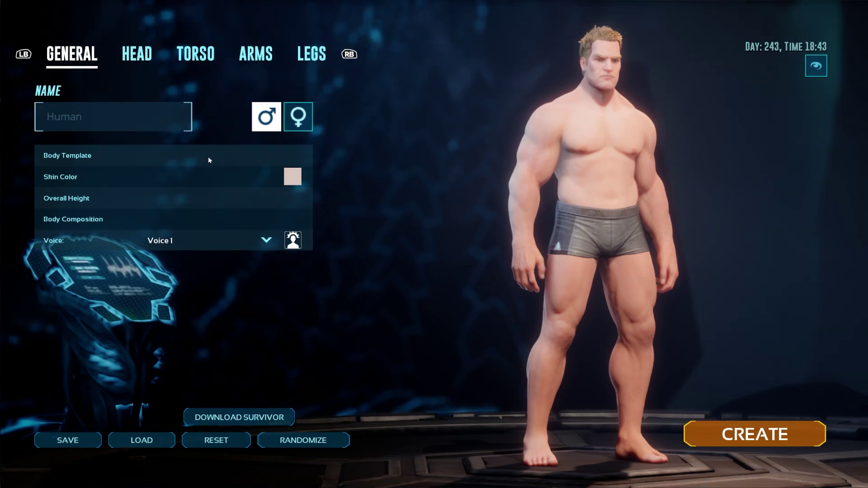
Enter the chosen survivor name and keep the male body after previewing the female one
{"action": "left_click", "coordinate": [112, 117]}
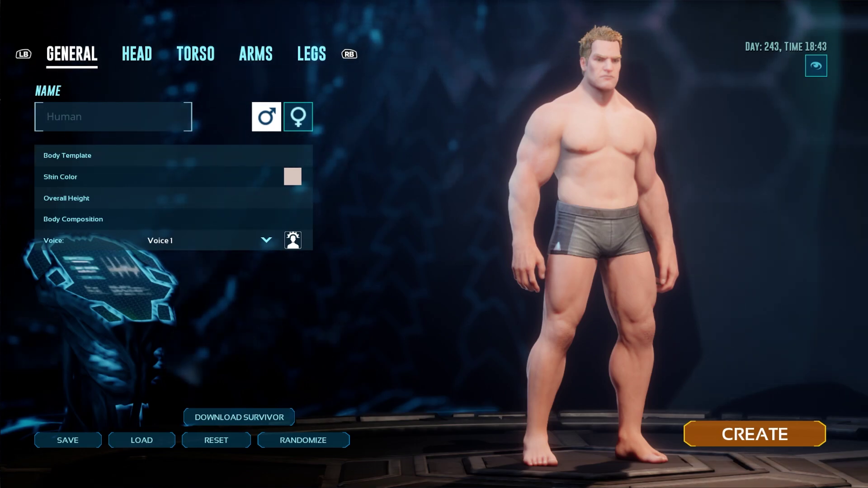
{"action": "type", "text": "Manma "}
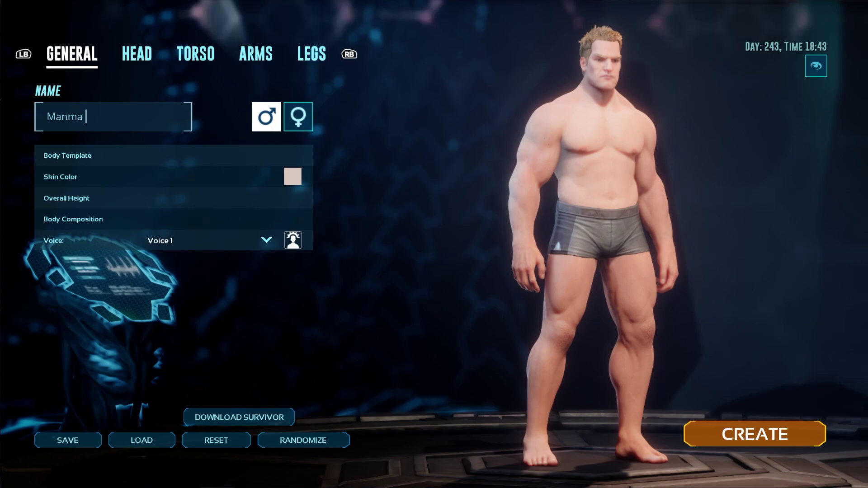
{"action": "type", "text": "Gami"}
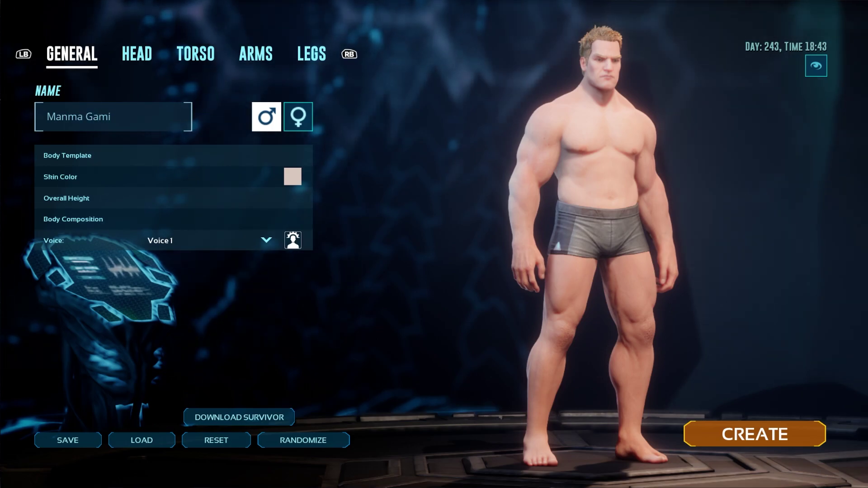
{"action": "type", "text": "g"}
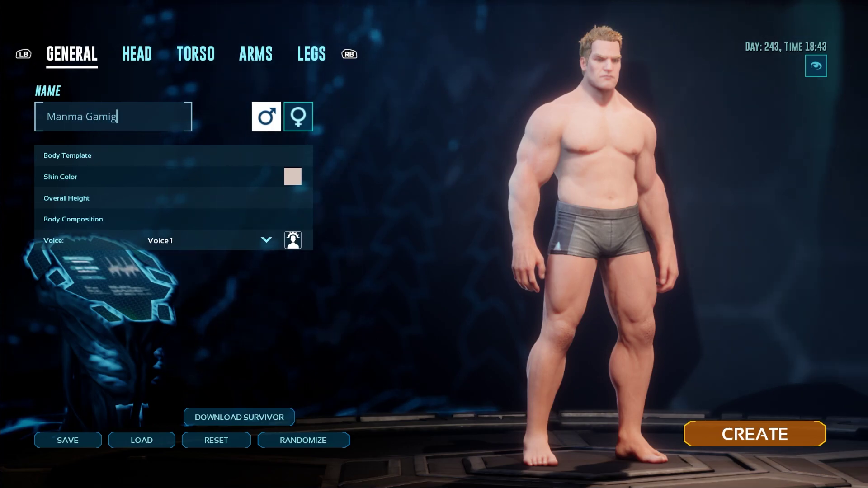
{"action": "key", "text": "BackSpace"}
{"action": "type", "text": "ng"}
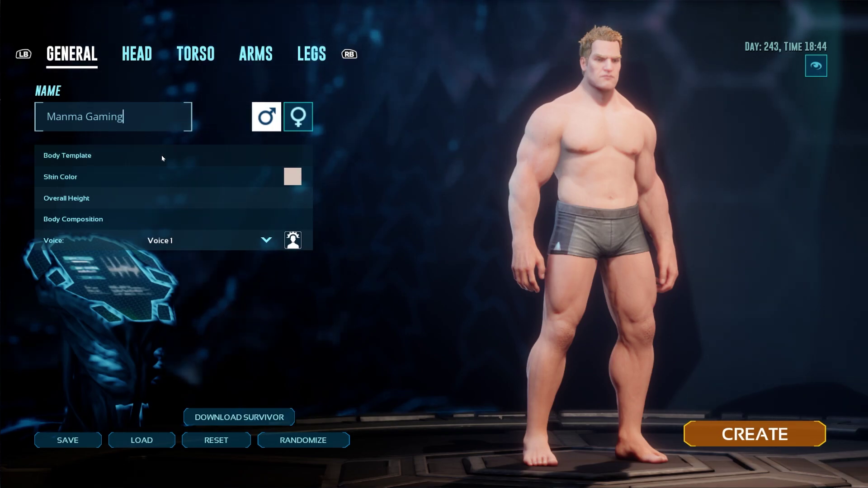
{"action": "left_click", "coordinate": [301, 121]}
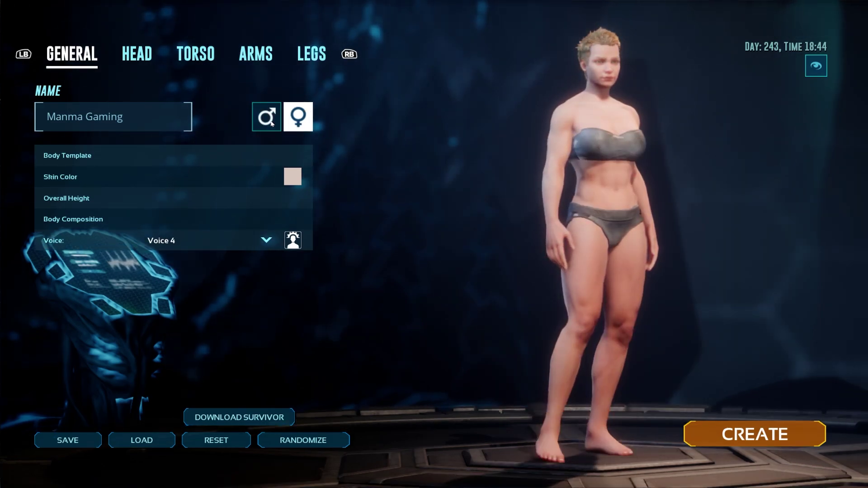
{"action": "left_click", "coordinate": [271, 123]}
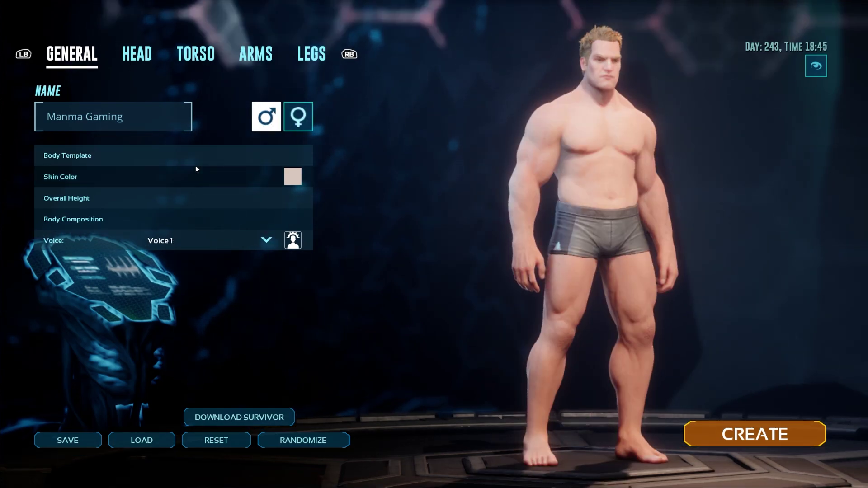
Drag the survivor's body composition marker to its top-left, leanest extreme
{"action": "left_click", "coordinate": [191, 222]}
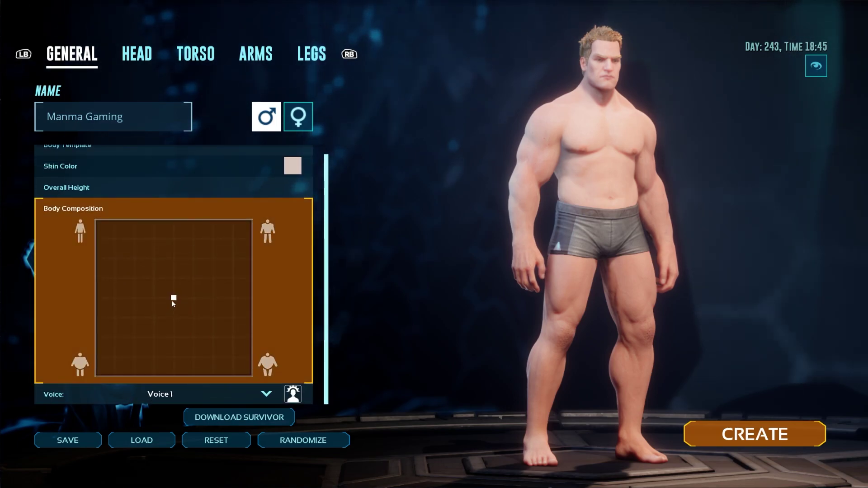
{"action": "left_click_drag", "start_coordinate": [171, 301], "coordinate": [99, 280]}
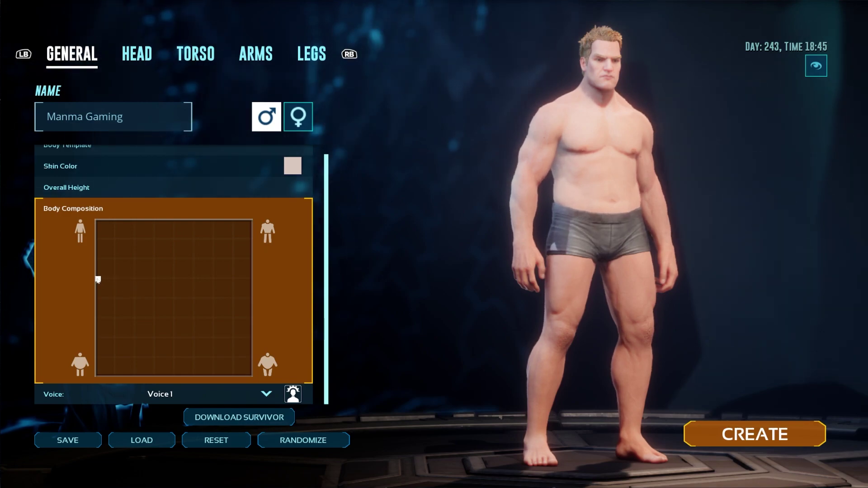
{"action": "mouse_move", "coordinate": [130, 312]}
{"action": "left_mouse_down"}
{"action": "mouse_move", "coordinate": [132, 352]}
{"action": "mouse_move", "coordinate": [140, 303]}
{"action": "mouse_move", "coordinate": [126, 238]}
{"action": "mouse_move", "coordinate": [130, 210]}
{"action": "mouse_move", "coordinate": [89, 197]}
{"action": "left_mouse_up"}
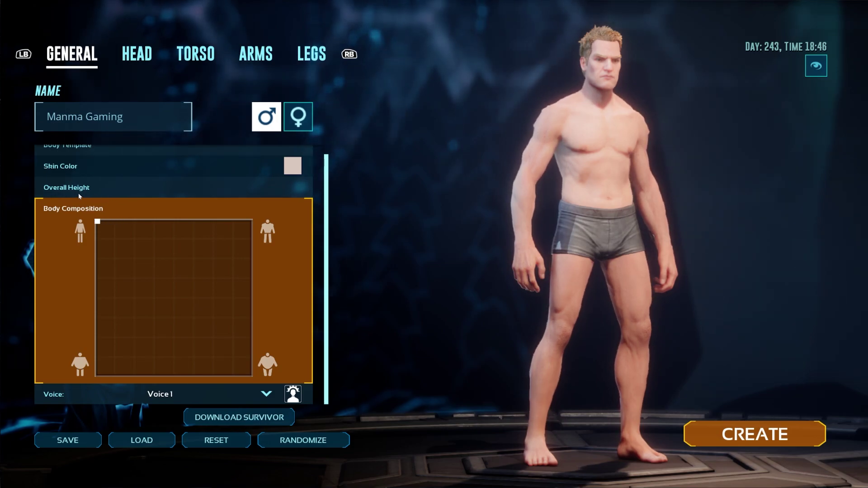
Apply the second body template to the survivor
{"action": "scroll", "coordinate": [137, 188], "scroll_direction": "up", "scroll_amount": 1}
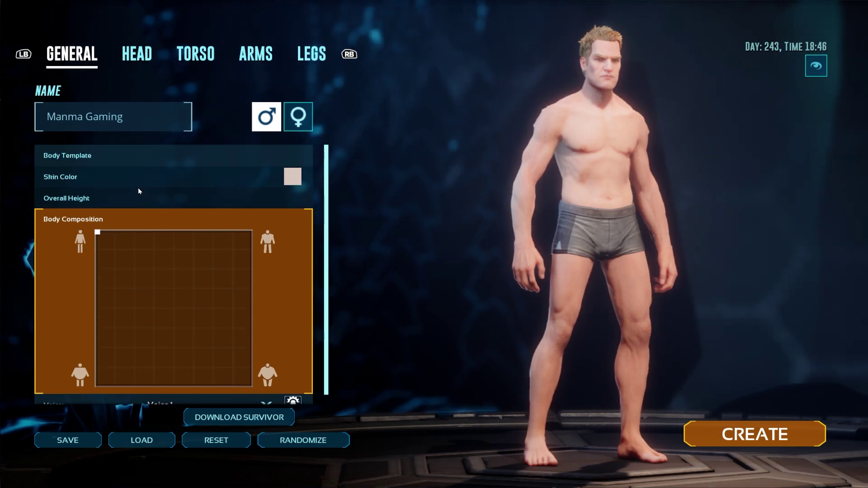
{"action": "left_click", "coordinate": [186, 156]}
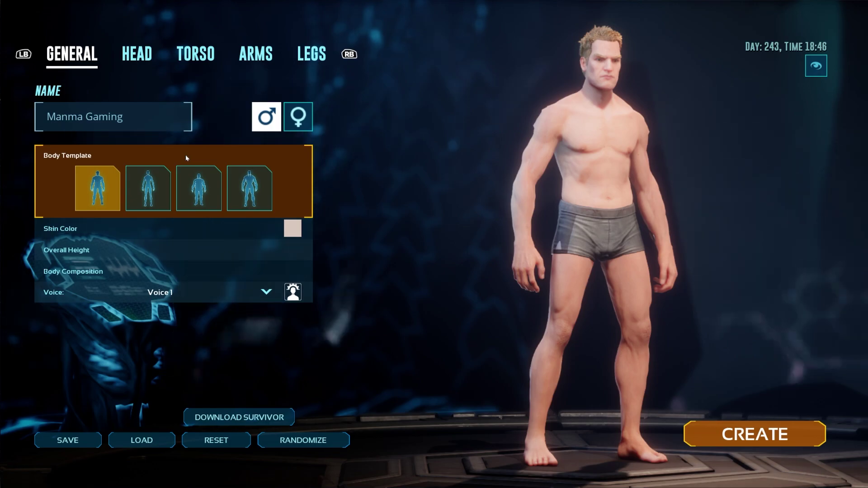
{"action": "left_click", "coordinate": [151, 189]}
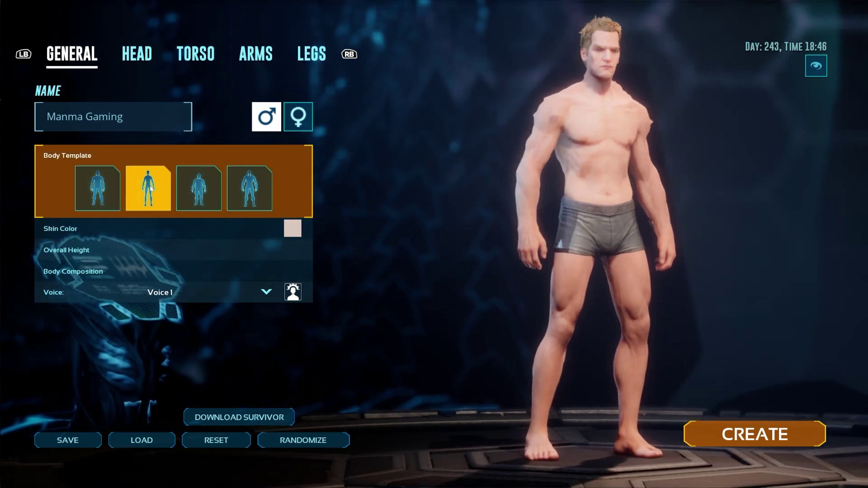